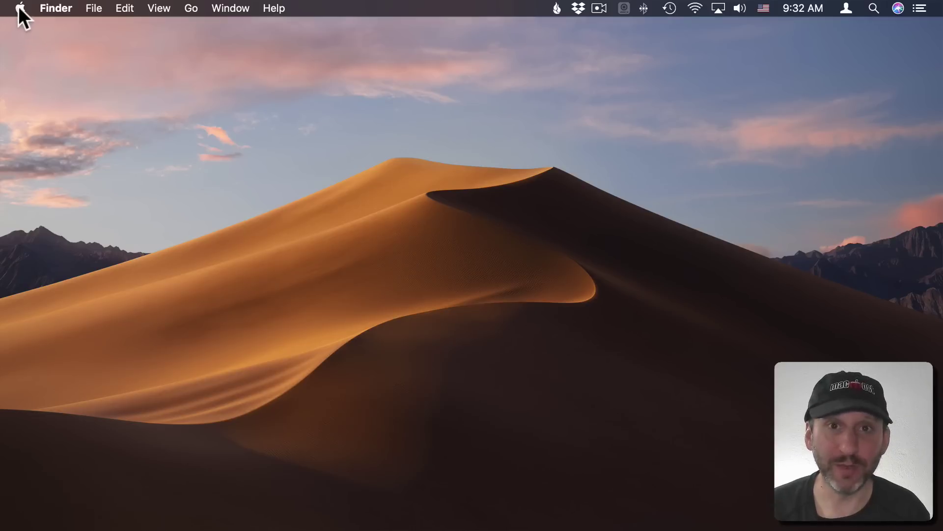
Open the Zoom pane under Accessibility in System Preferences.
click(19, 7)
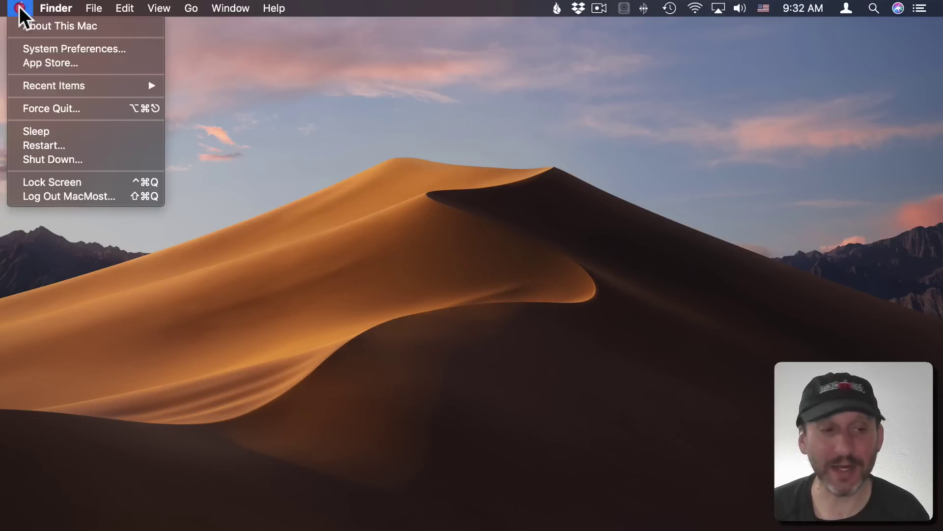
click(45, 50)
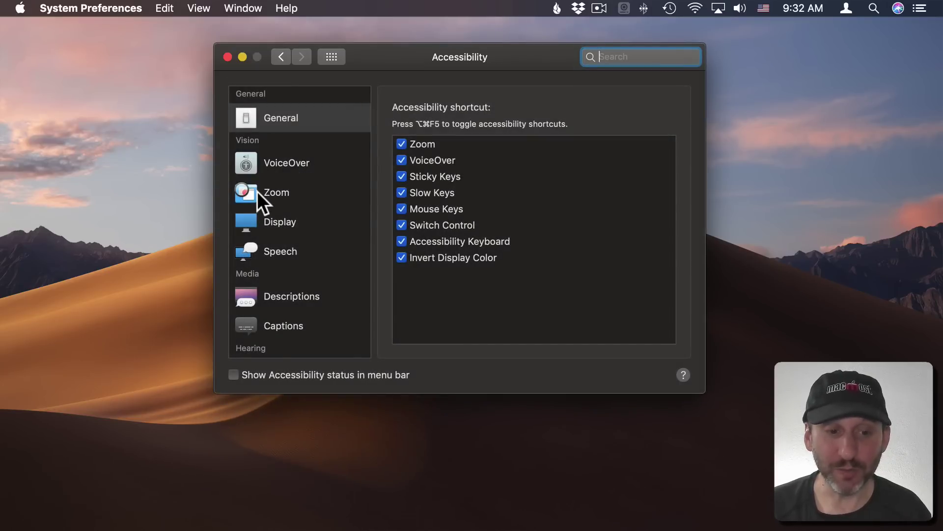
click(258, 190)
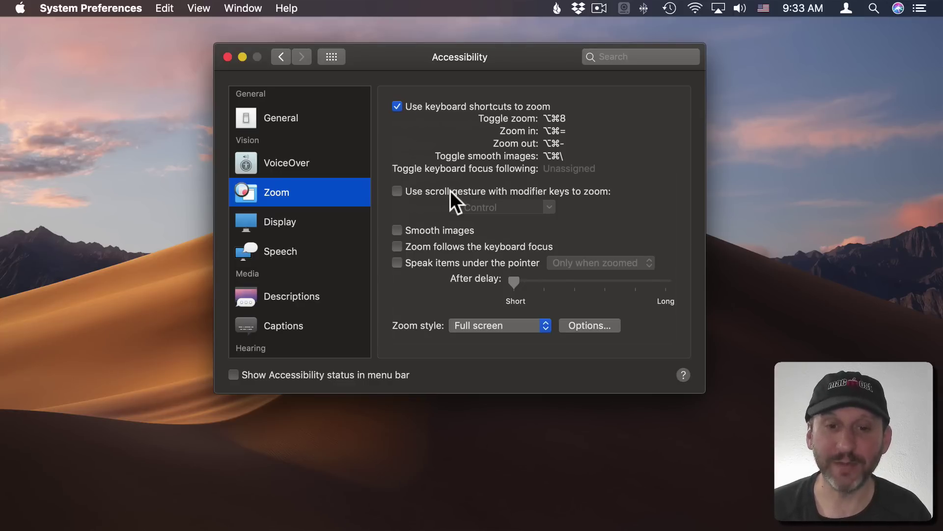
Enable scroll-gesture zooming, disable keyboard-shortcut zooming, and view the modifier key choices.
click(423, 190)
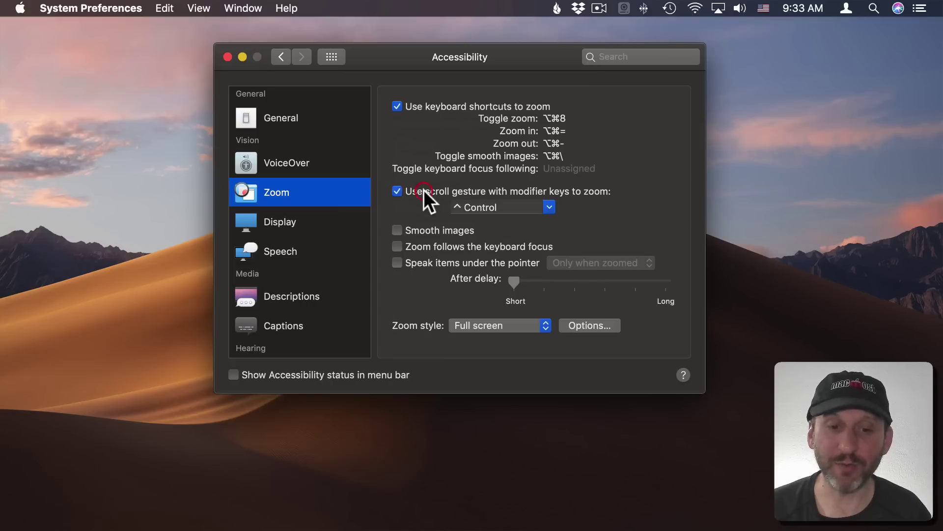
click(429, 107)
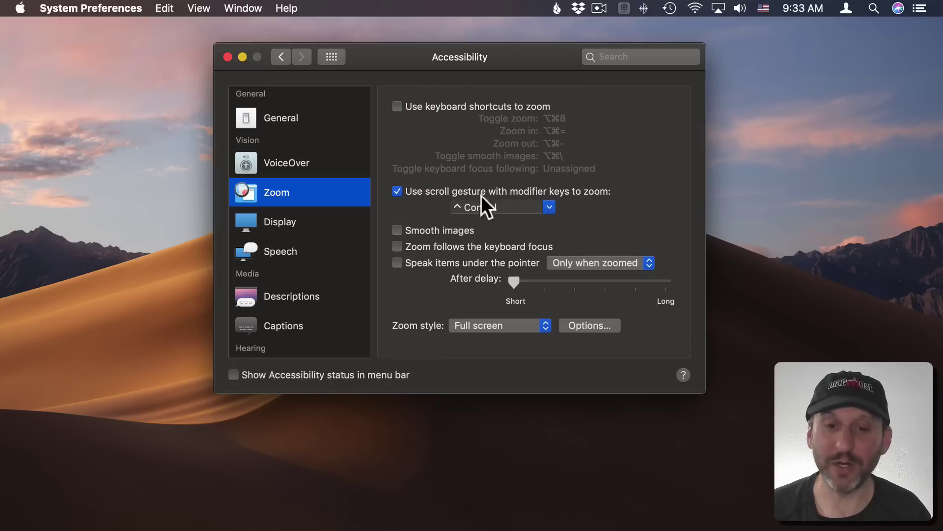
click(548, 207)
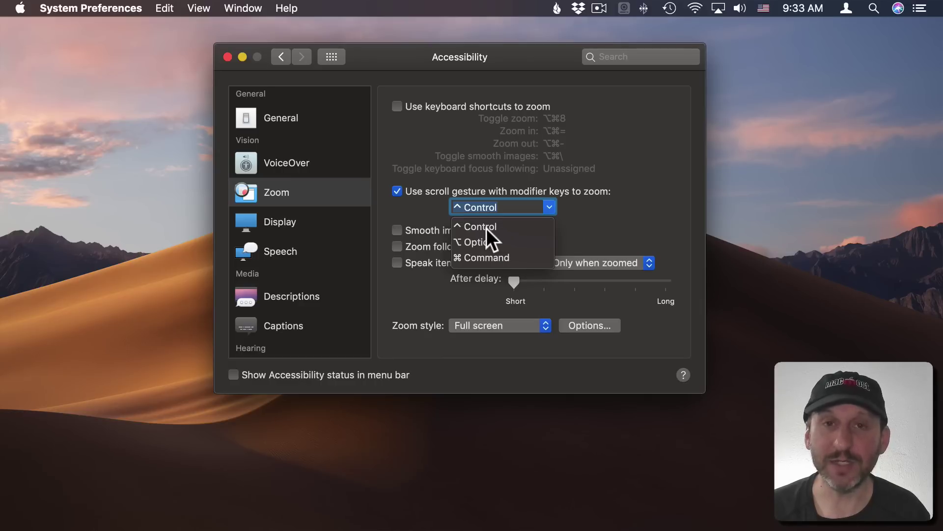
Keep Control as the scroll-gesture zoom modifier key.
click(588, 217)
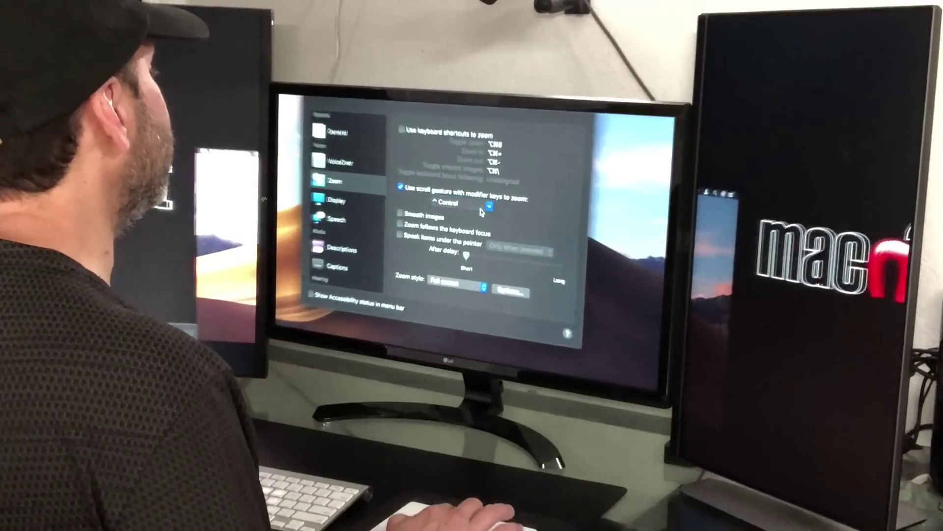
scroll(480, 209, up, 3)
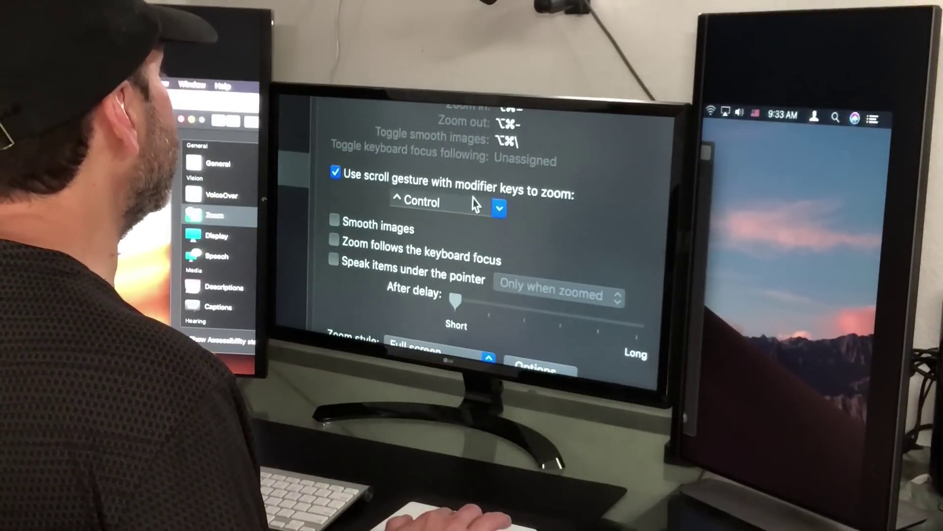
scroll(476, 203, down, 3)
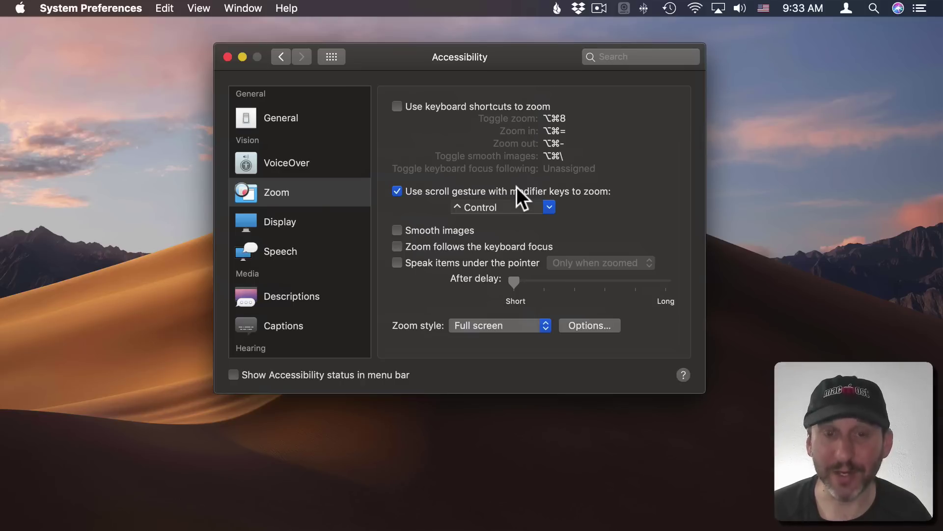
Disable scroll-gesture zooming, re-enable keyboard shortcuts, and toggle zoom off with ⌥⌘8.
click(424, 191)
click(435, 107)
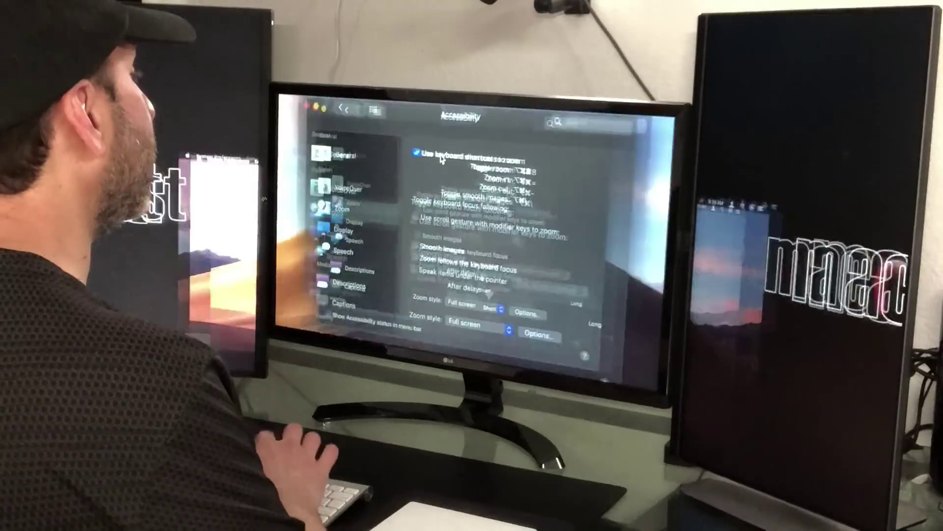
key(alt+super+8)
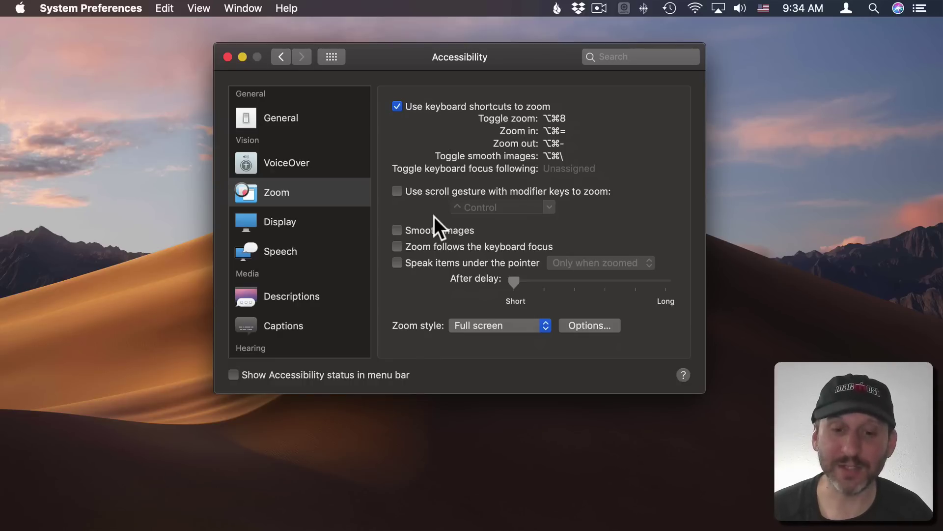
Set Zoom style to Picture-in-picture, then turn the zoom lens off with ⌥⌘8.
click(479, 322)
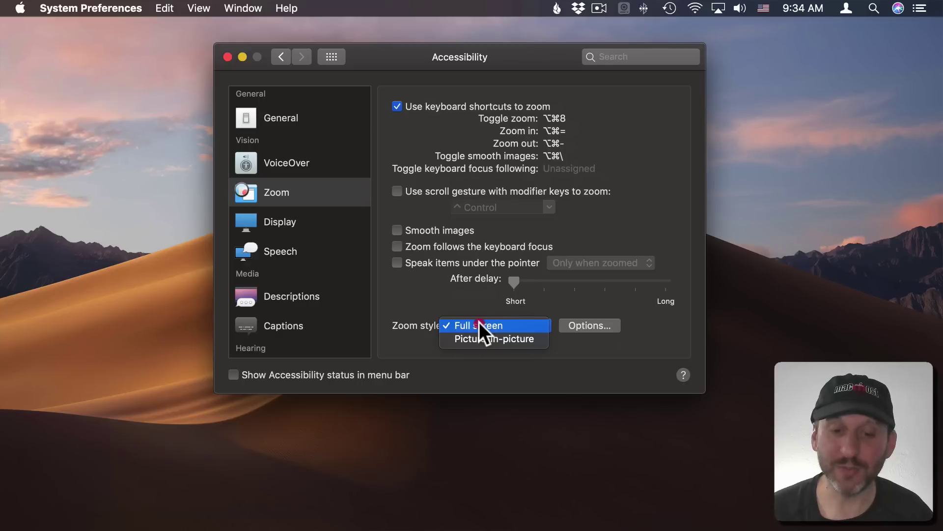
click(483, 339)
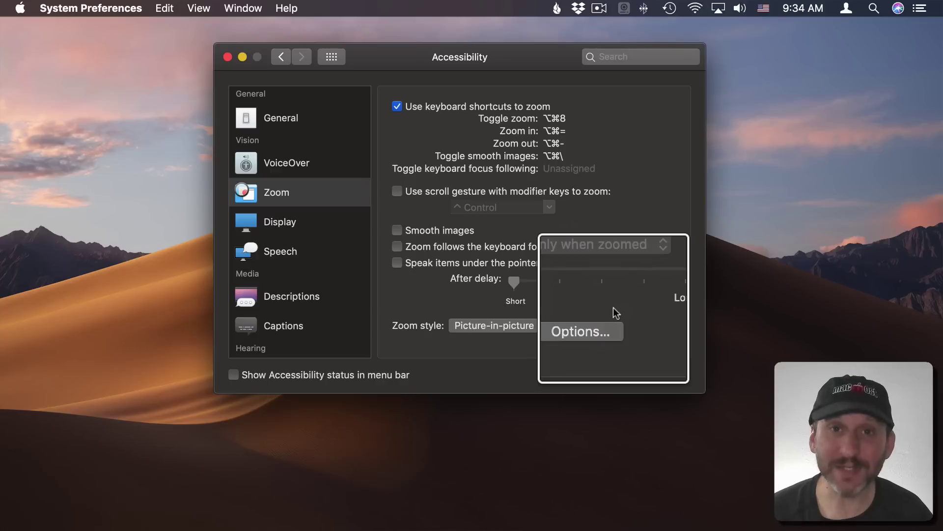
key(alt+super+8)
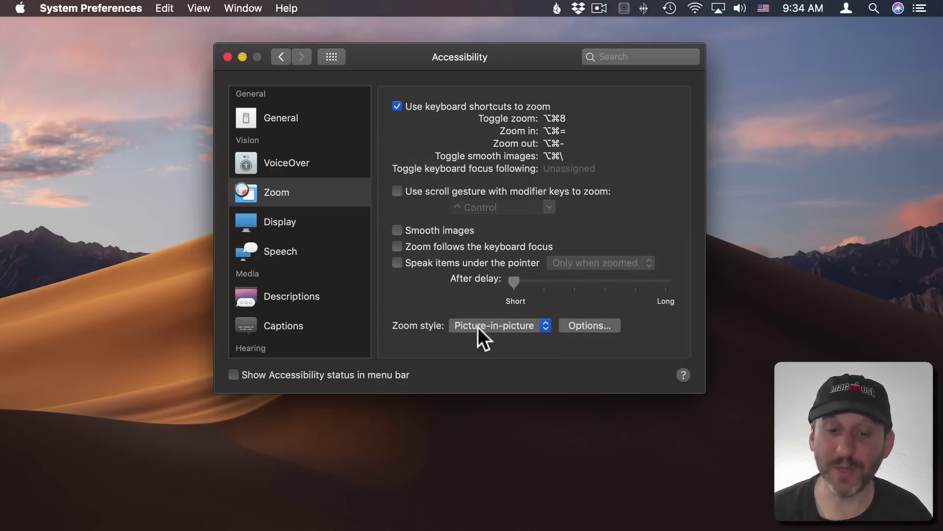
Set the picture-in-picture window position to Tiled along edge in Zoom options.
click(588, 326)
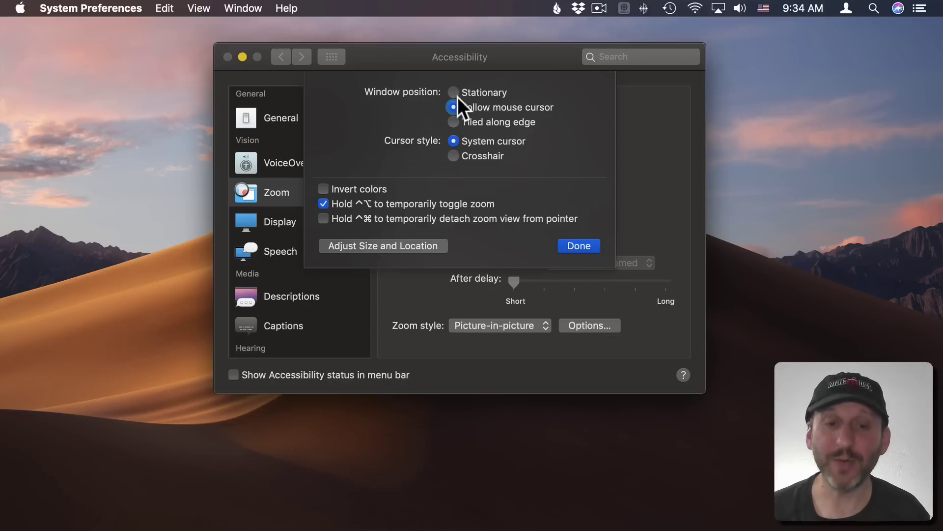
click(453, 122)
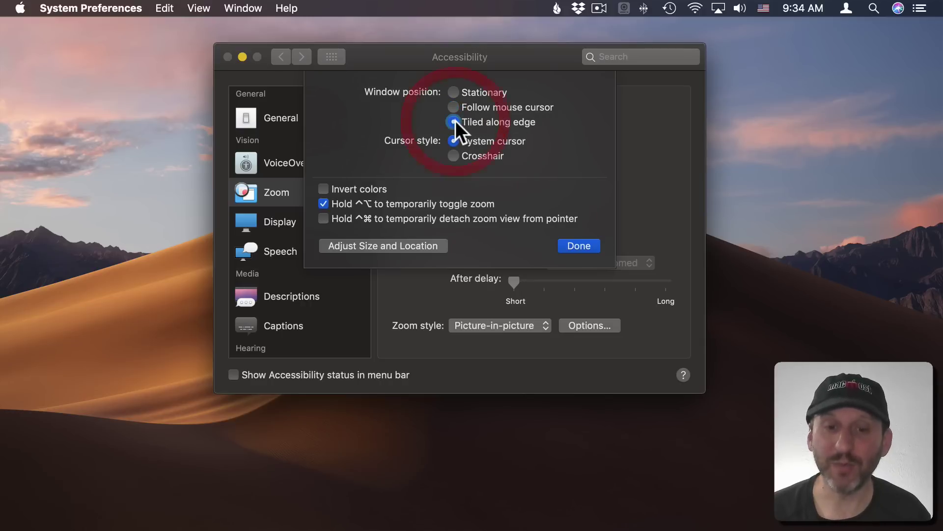
click(577, 245)
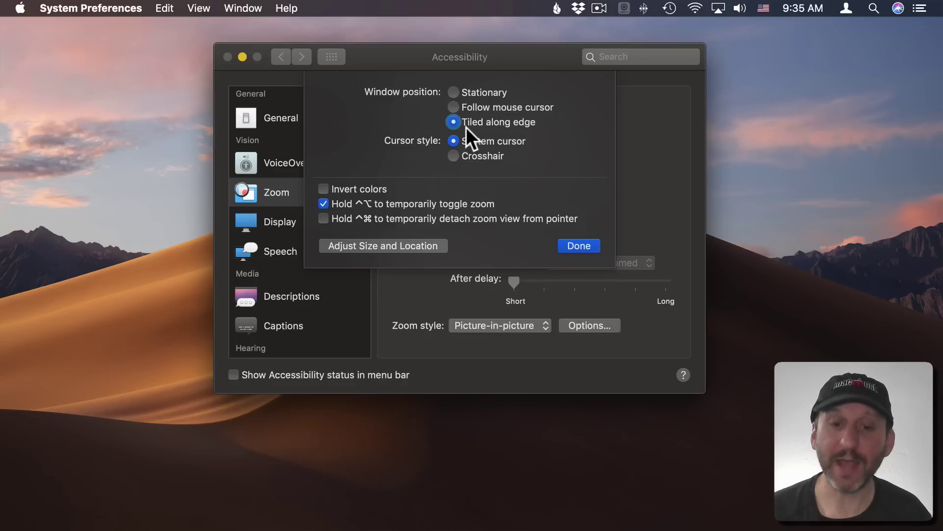
Resize the tiled zoom window and move it to the bottom screen edge.
click(370, 246)
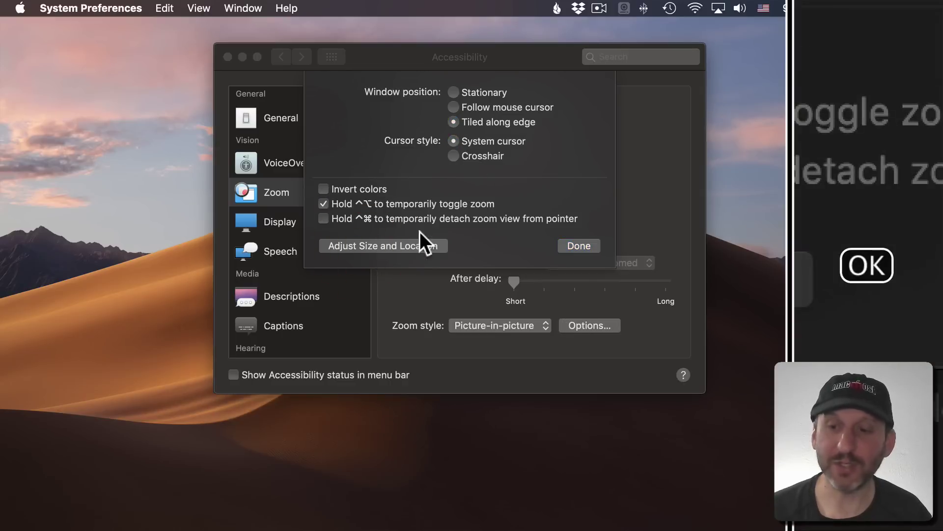
mouse_move(791, 193)
mouse_down()
mouse_move(598, 202)
mouse_move(786, 204)
mouse_up()
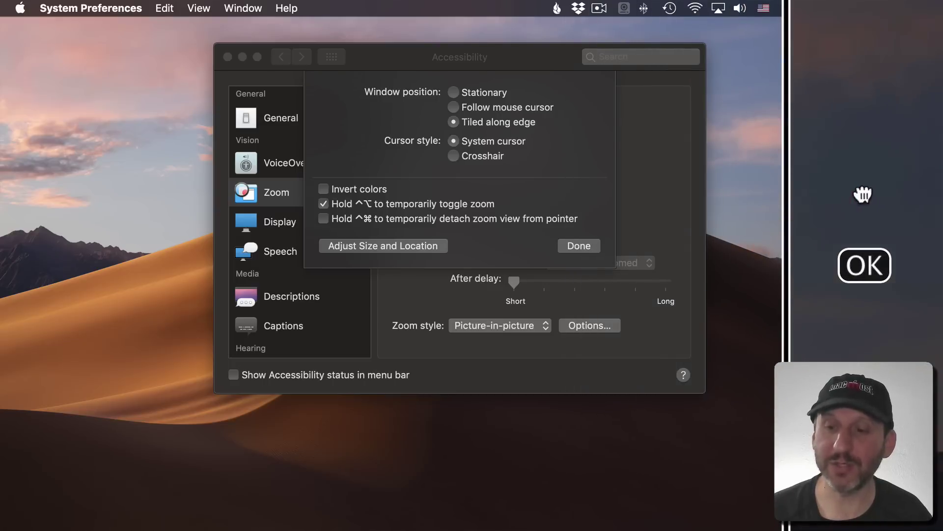
drag(861, 194, 232, 199)
drag(133, 195, 582, 239)
key(Return)
Change the picture-in-picture window position to Follow mouse cursor.
click(579, 245)
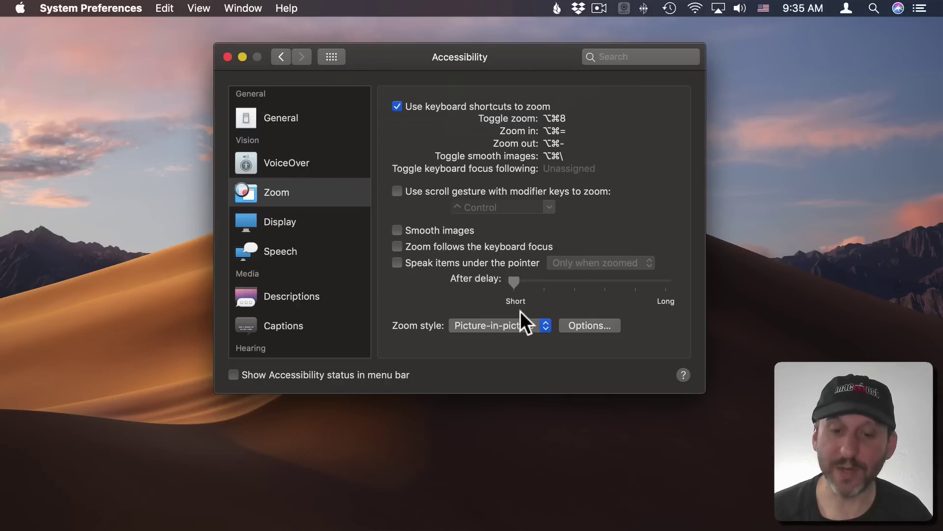
click(583, 326)
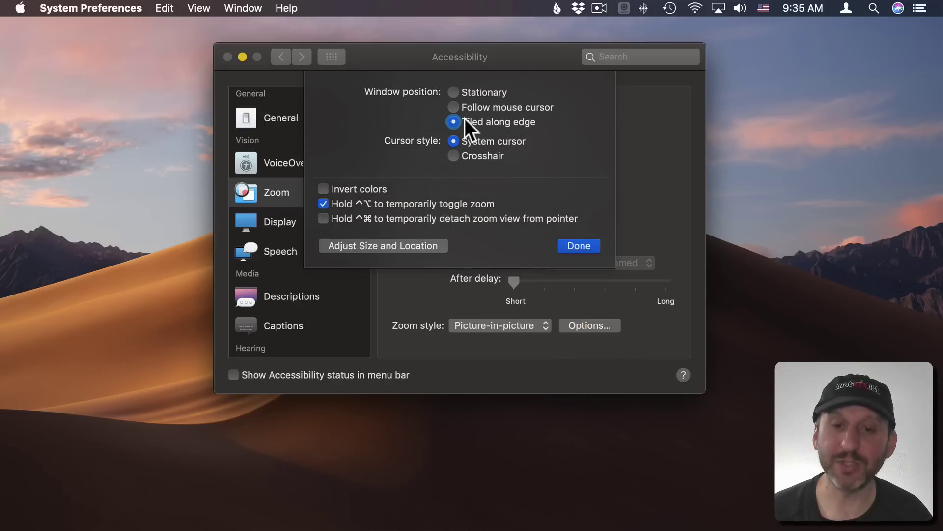
click(454, 106)
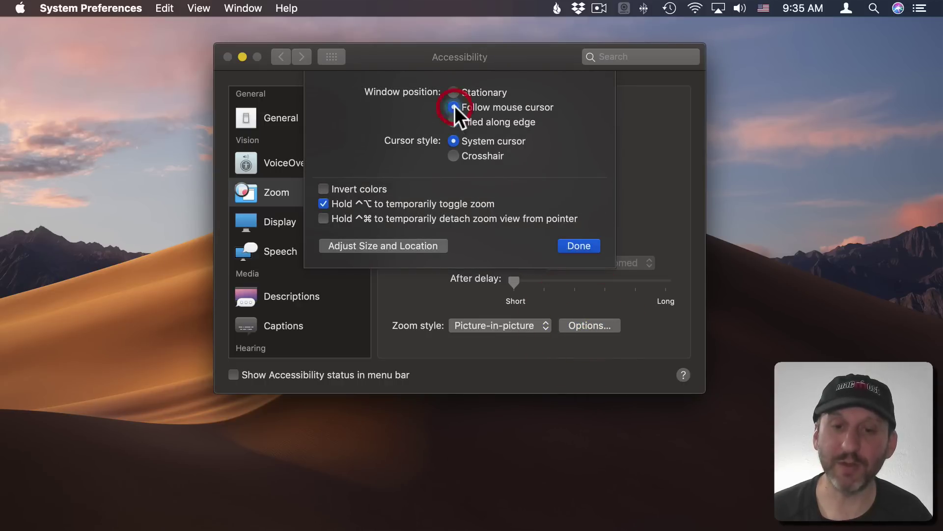
Adjust the zoom window's height and width and confirm the new size.
click(395, 245)
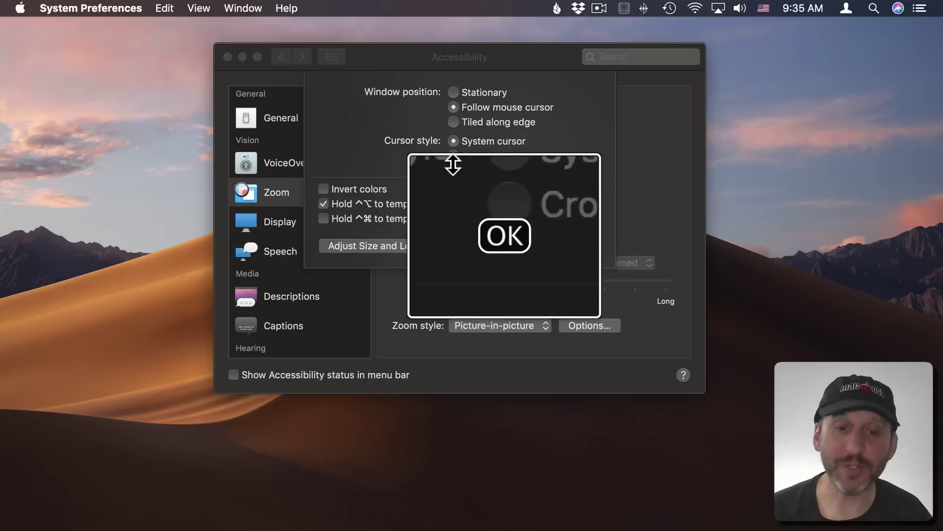
mouse_move(453, 165)
mouse_down()
mouse_move(458, 93)
mouse_move(458, 173)
mouse_up()
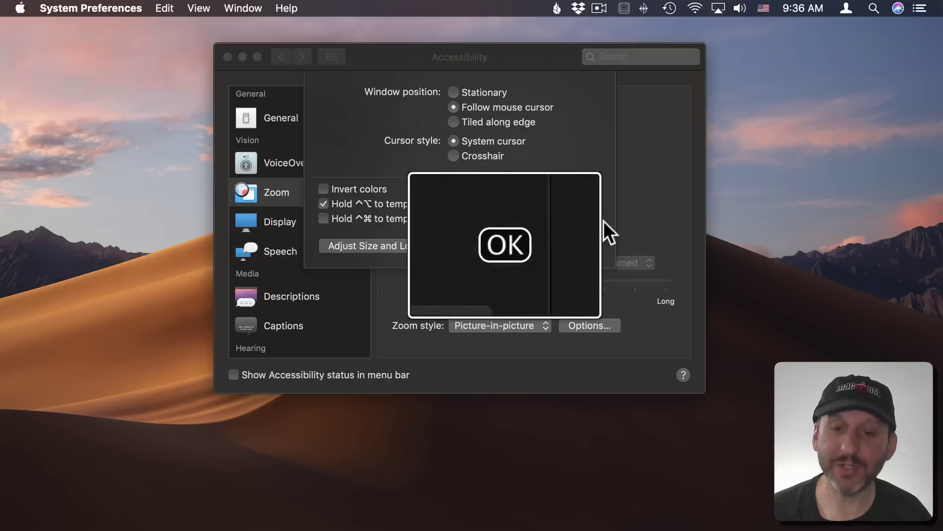
drag(603, 219, 611, 220)
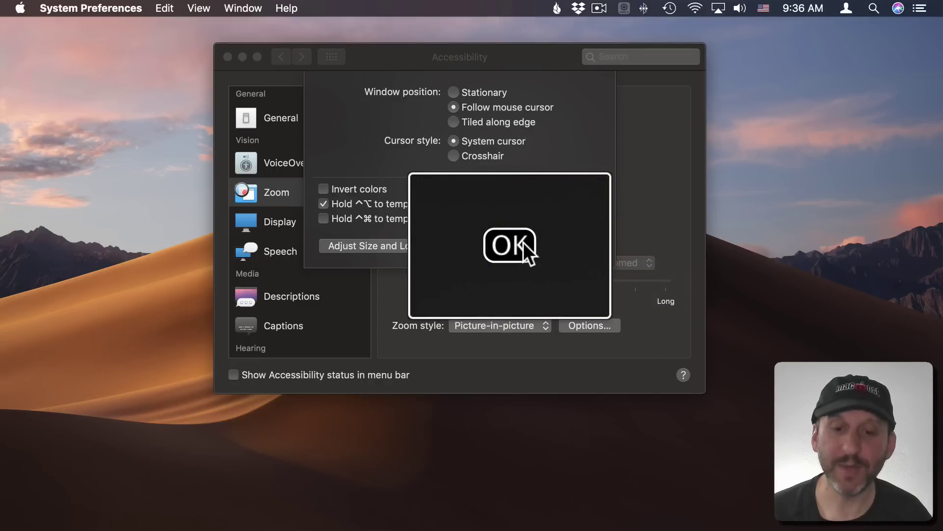
click(524, 242)
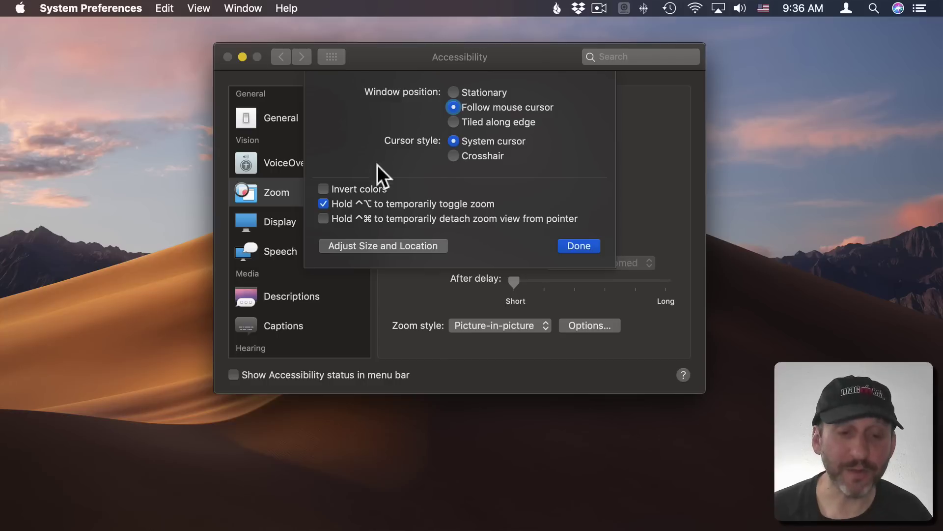
Preview Invert colors with the zoom lens, turn it back off, and test Ctrl-Option toggling.
click(324, 189)
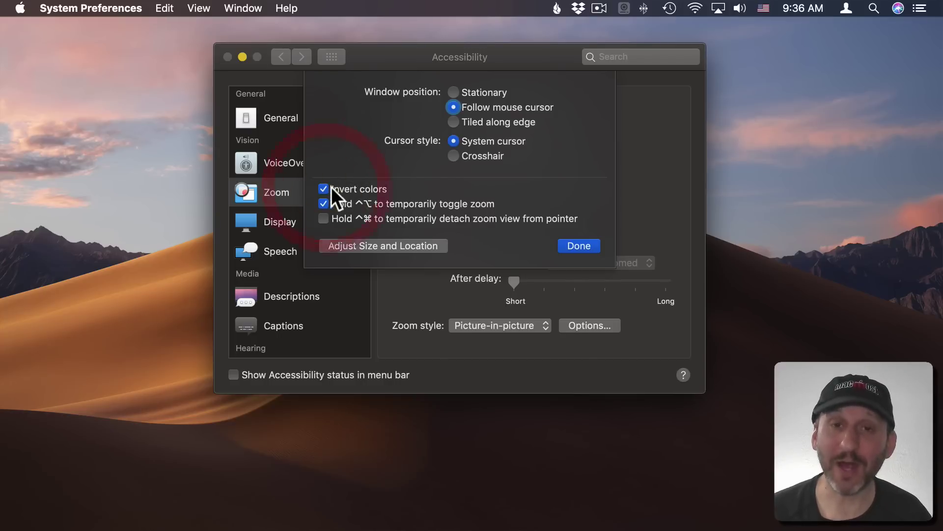
key(alt+super+8)
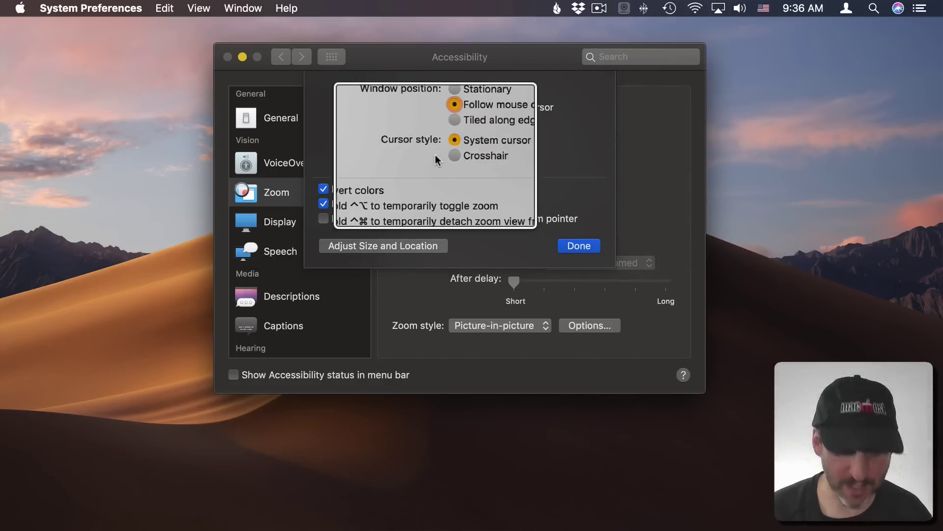
key(alt+super+8)
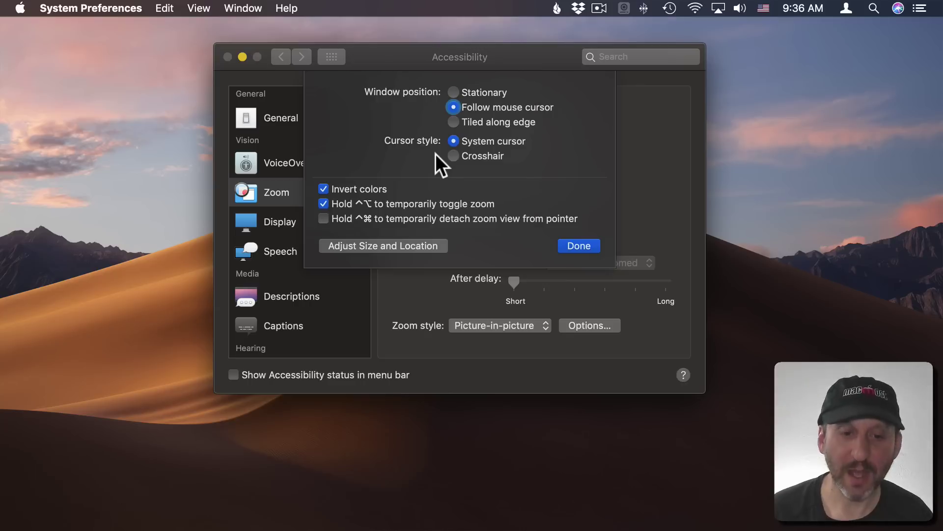
click(338, 189)
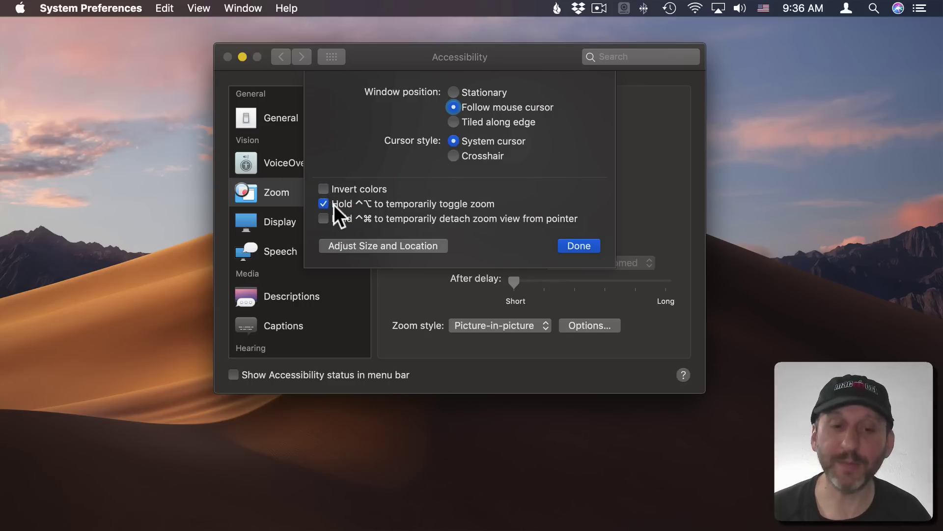
key(ctrl+alt)
key(ctrl+alt)
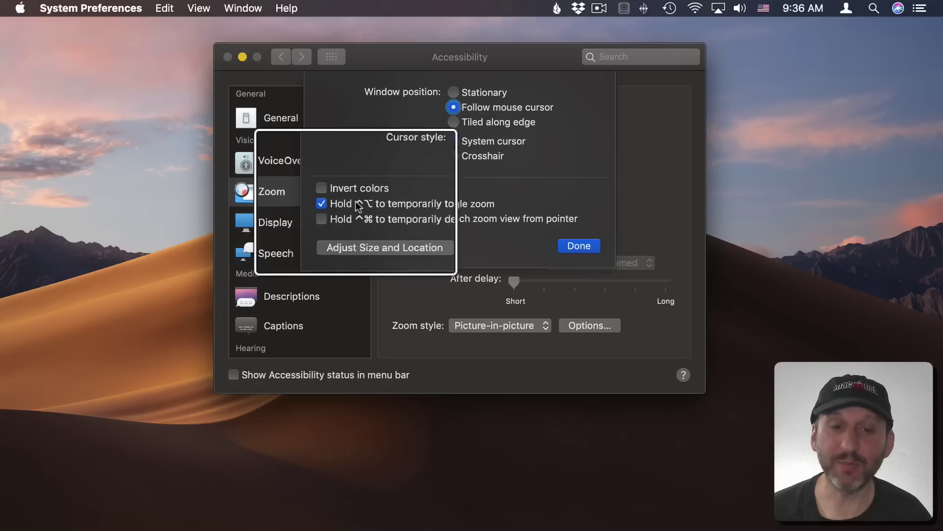
key(ctrl+alt)
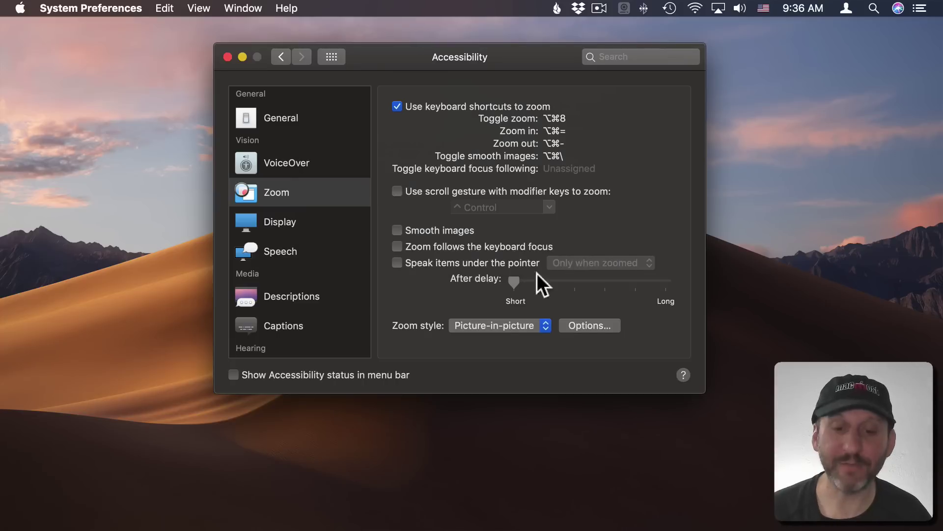
click(494, 325)
click(494, 314)
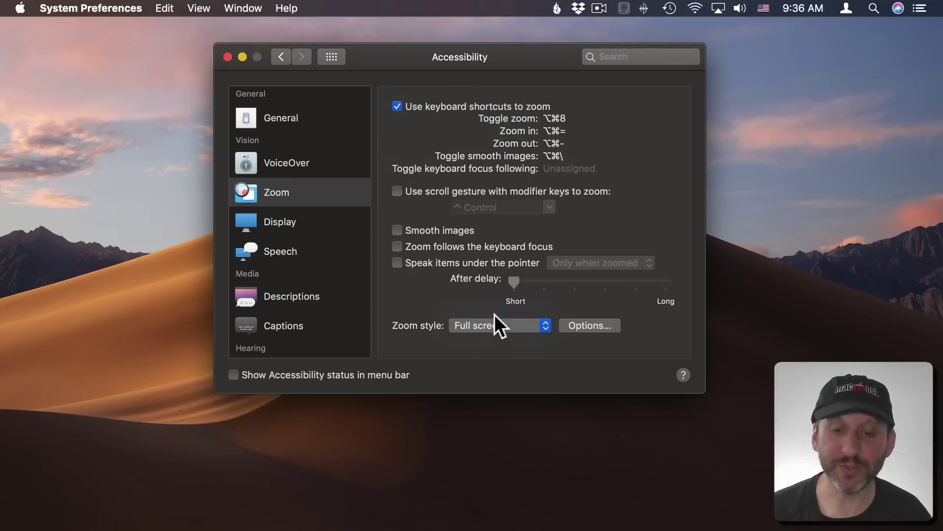
click(592, 326)
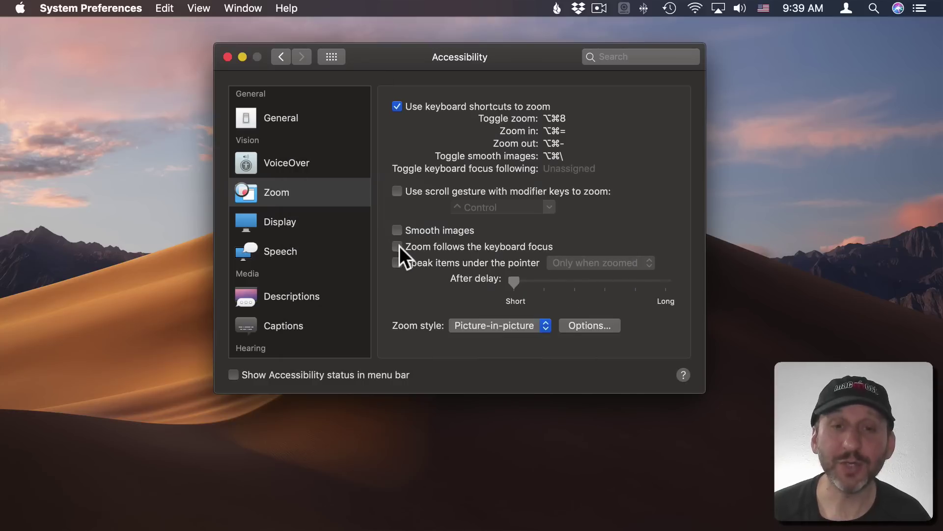
click(423, 245)
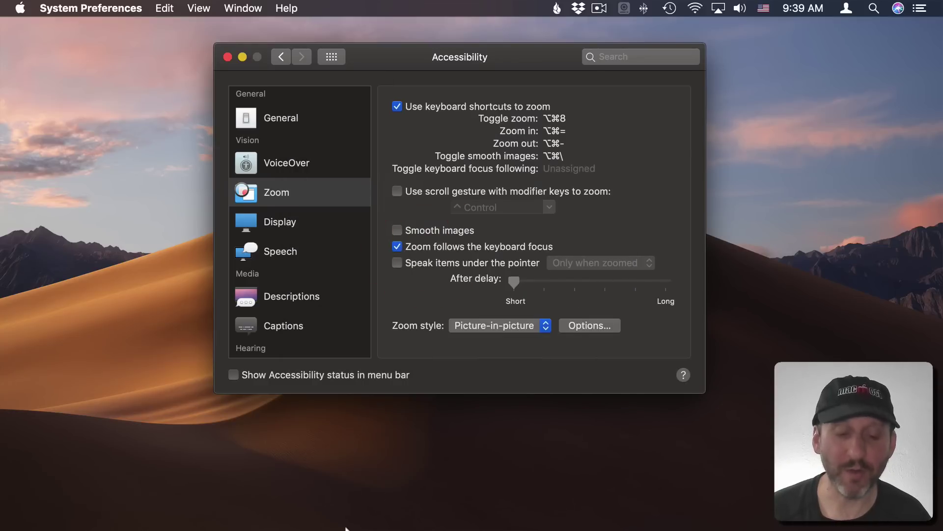
mouse_move(344, 528)
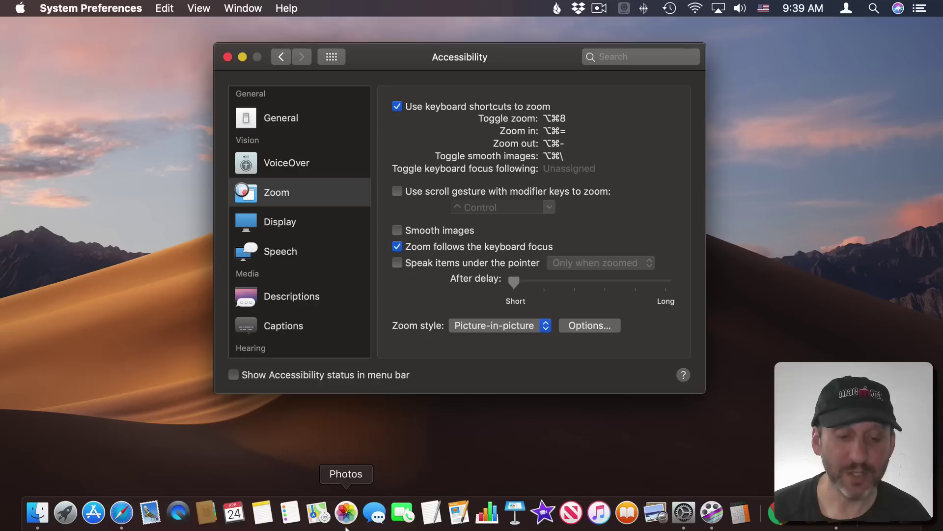
click(457, 513)
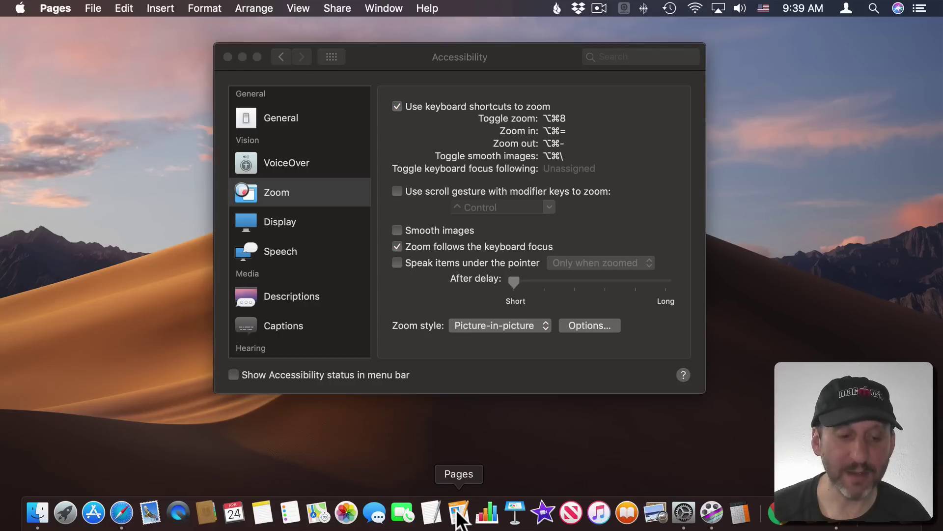
key(alt+super+8)
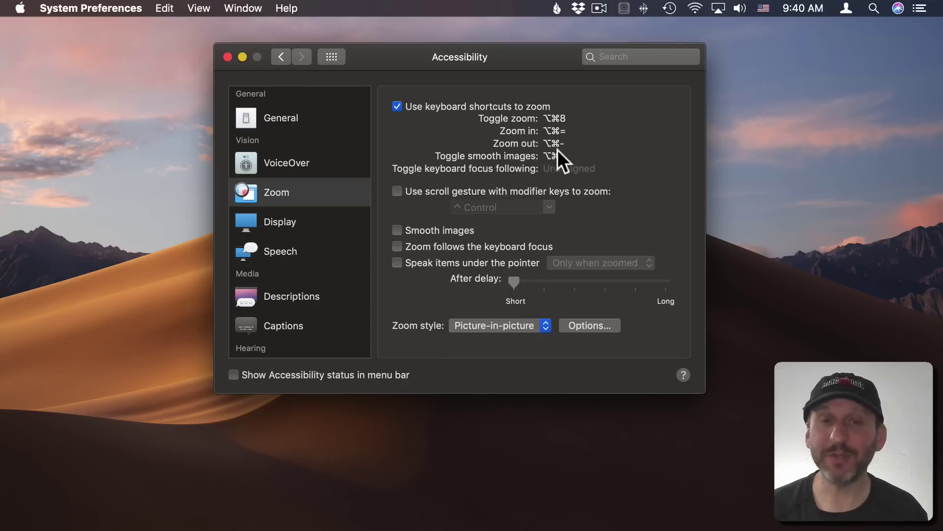
Show the Accessibility list in Keyboard Shortcuts preferences.
click(338, 59)
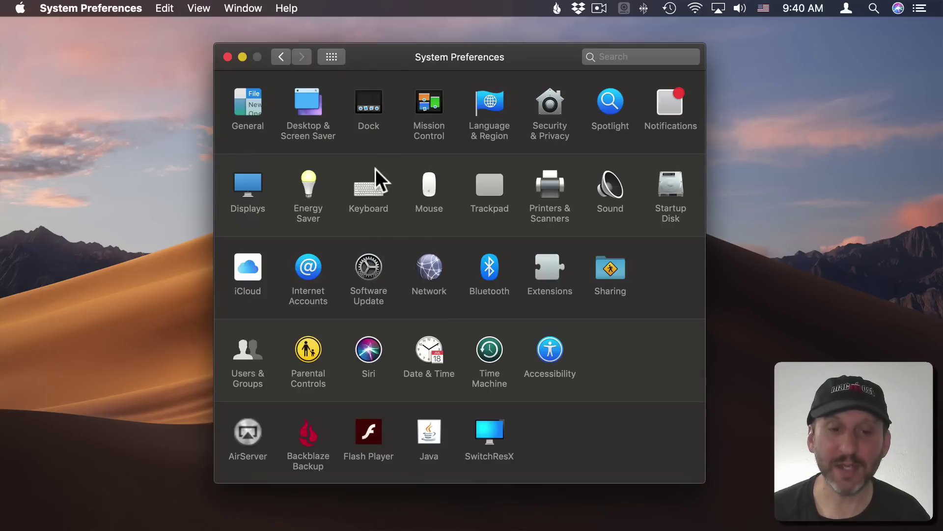
click(372, 184)
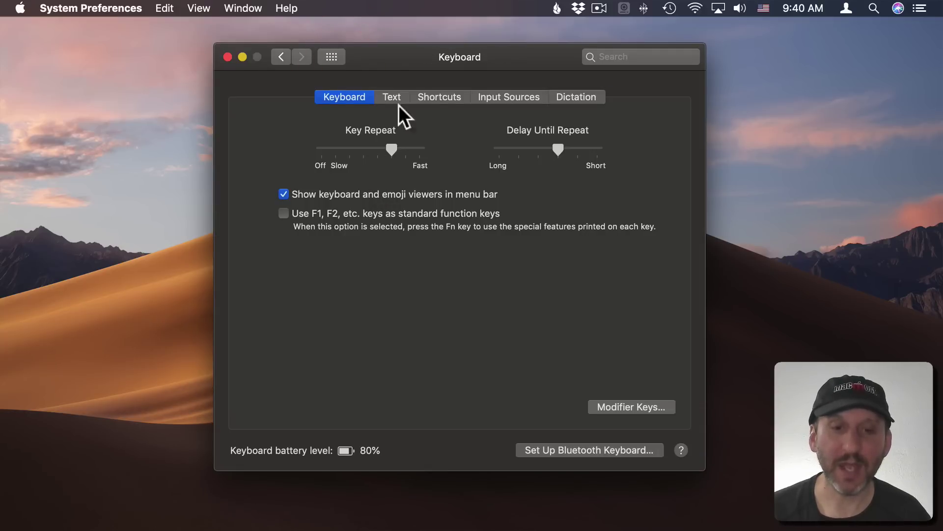
click(441, 98)
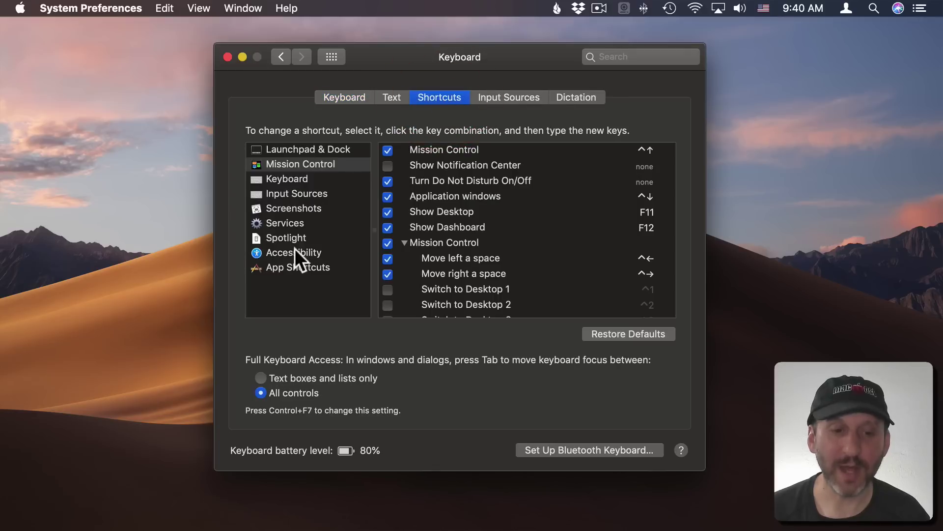
click(294, 252)
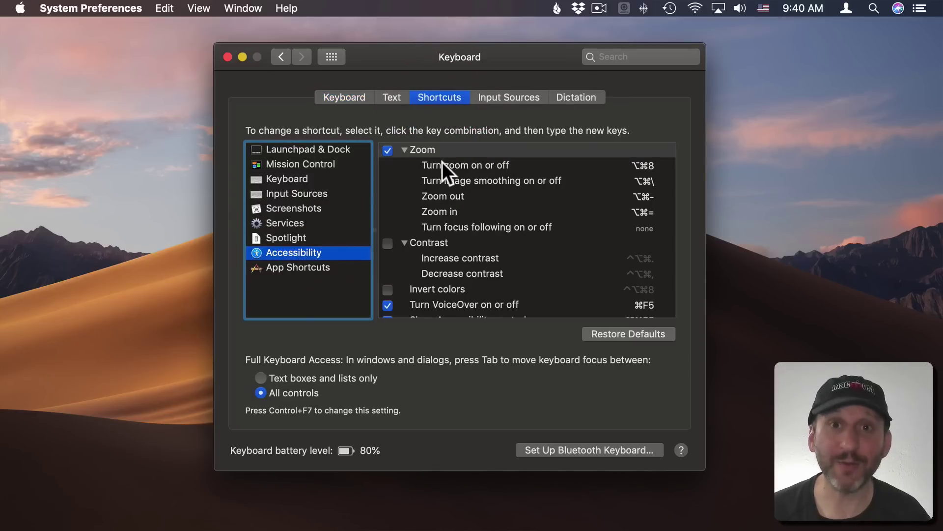
Review the Zoom shortcuts: zoom on/off ⌥⌘8, image smoothing, zoom in/out, unassigned focus following.
click(463, 166)
click(455, 182)
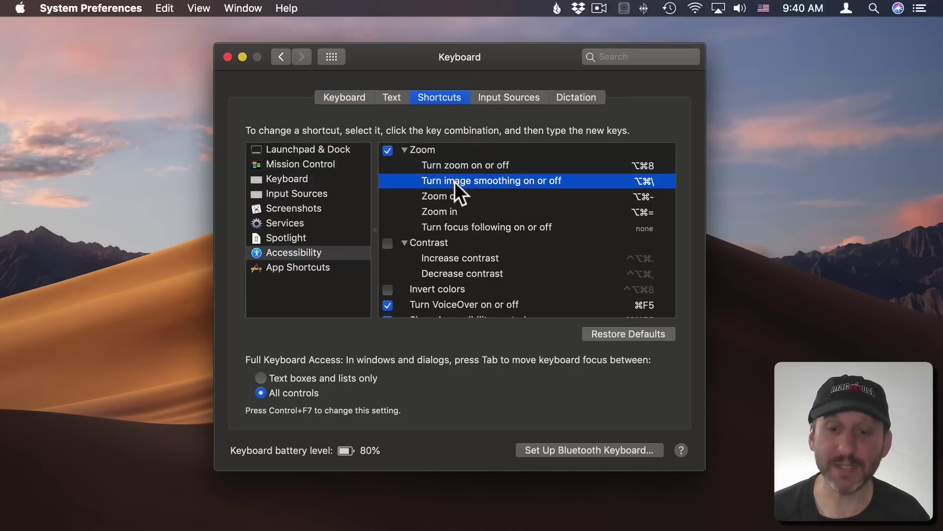
click(447, 195)
click(443, 210)
click(504, 164)
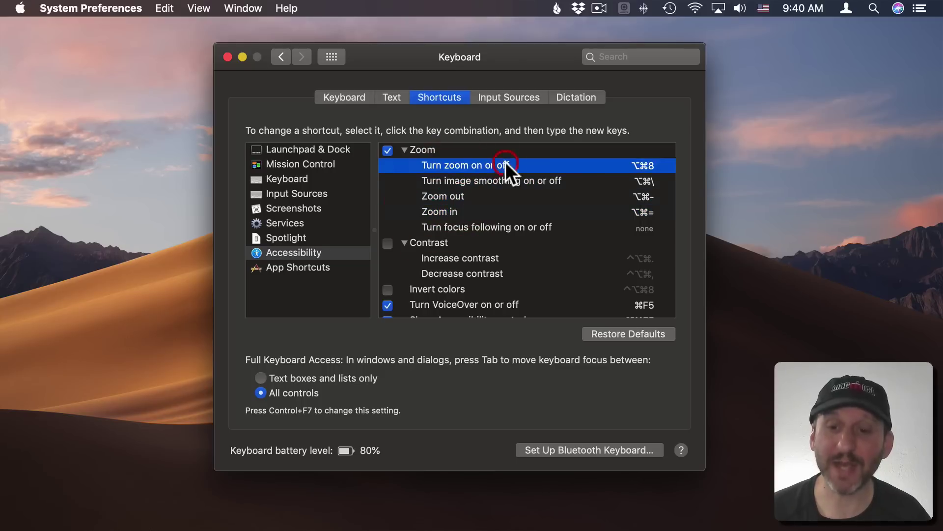
click(516, 228)
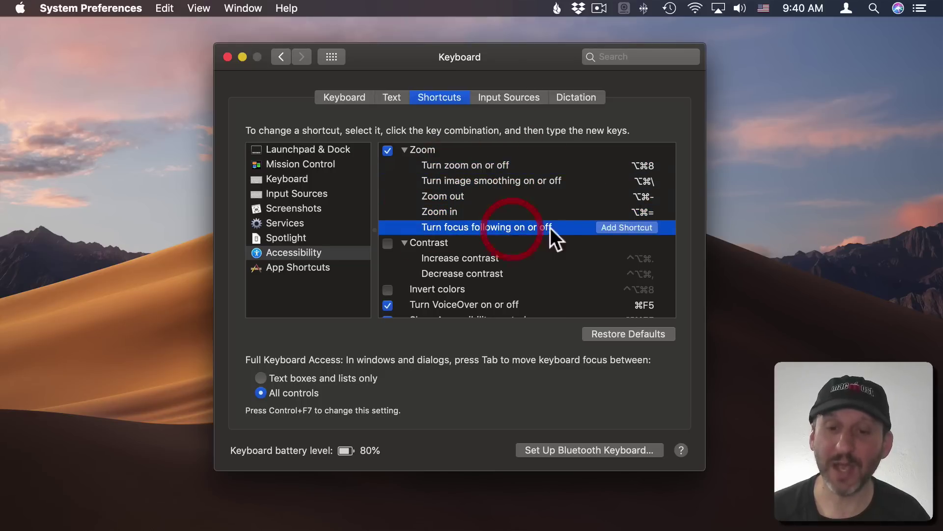
click(465, 211)
click(459, 197)
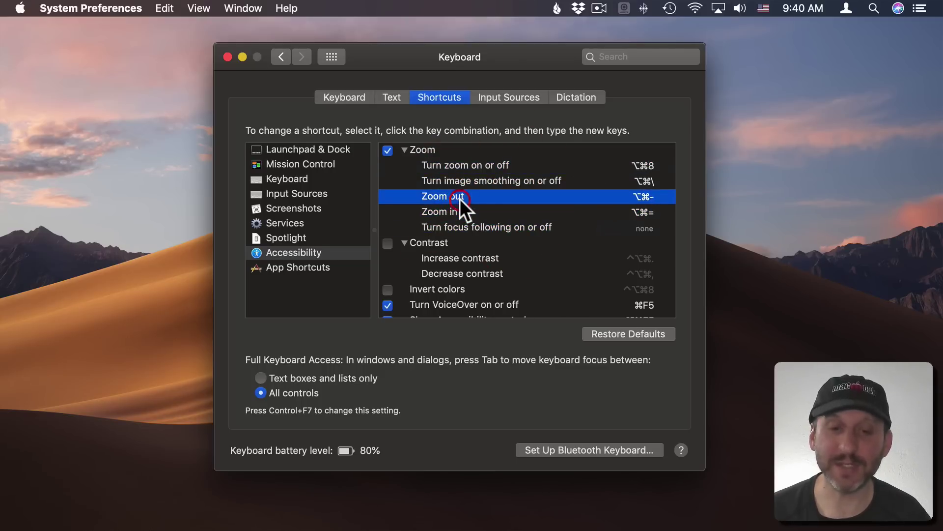
click(461, 182)
click(463, 165)
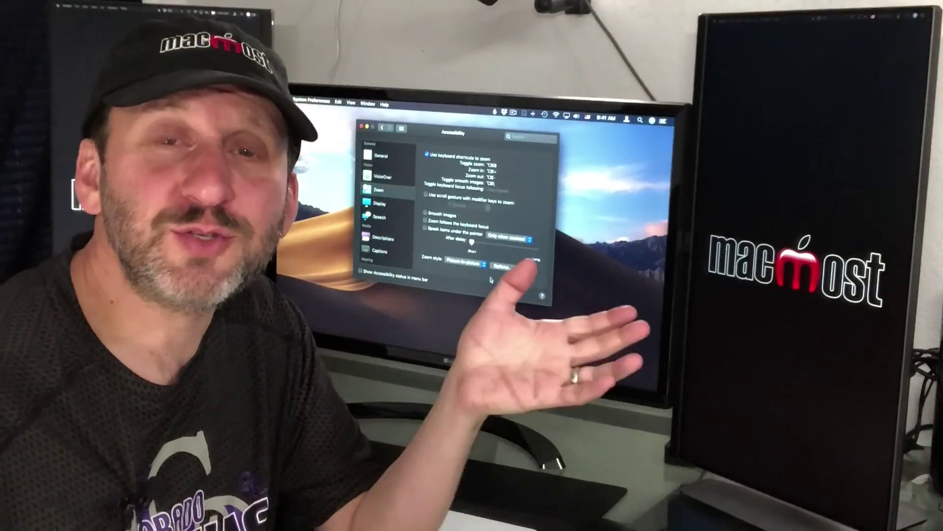